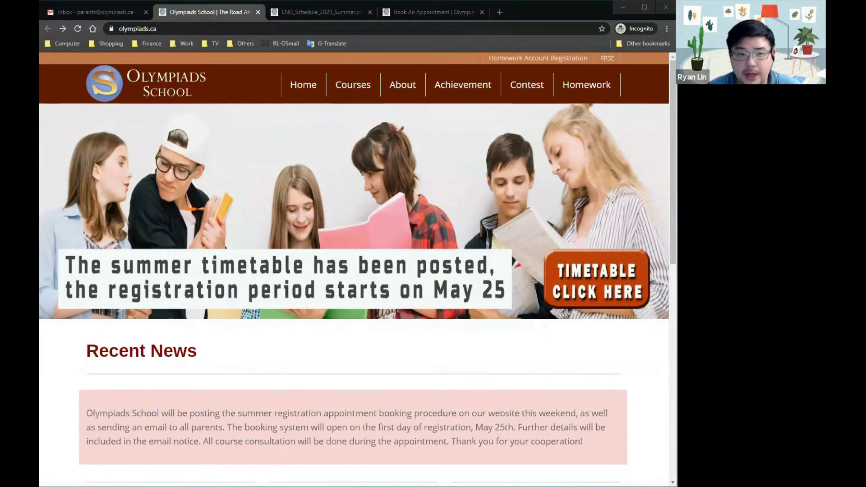
From the summer timetable announcement, open the 2020 Summer Registration Periods PDF in a background tab
left_click(219, 8)
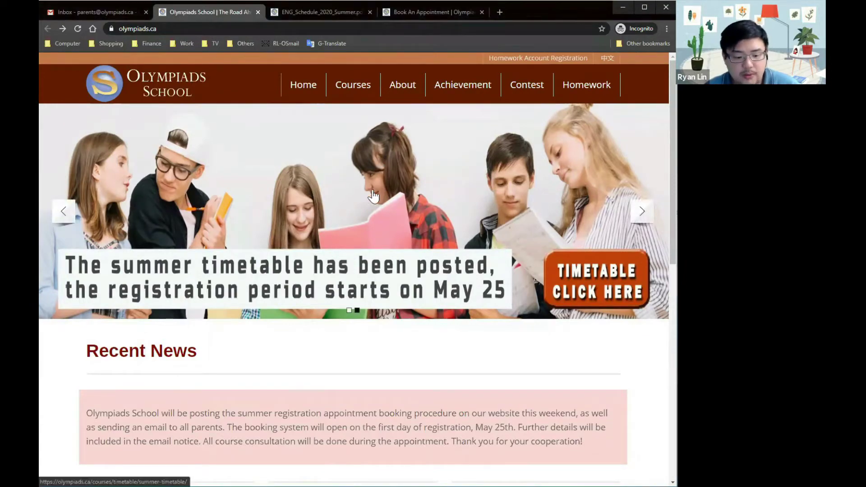
left_click(385, 237)
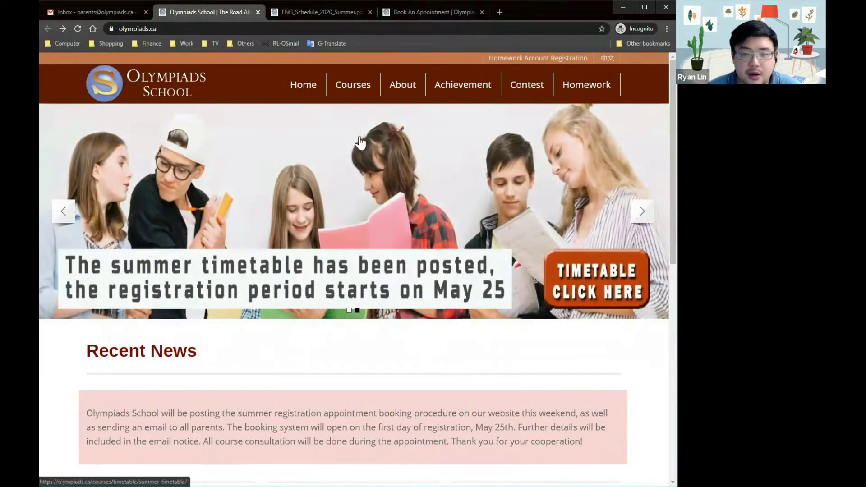
scroll(364, 132, "down", 1)
scroll(363, 132, "down", 5)
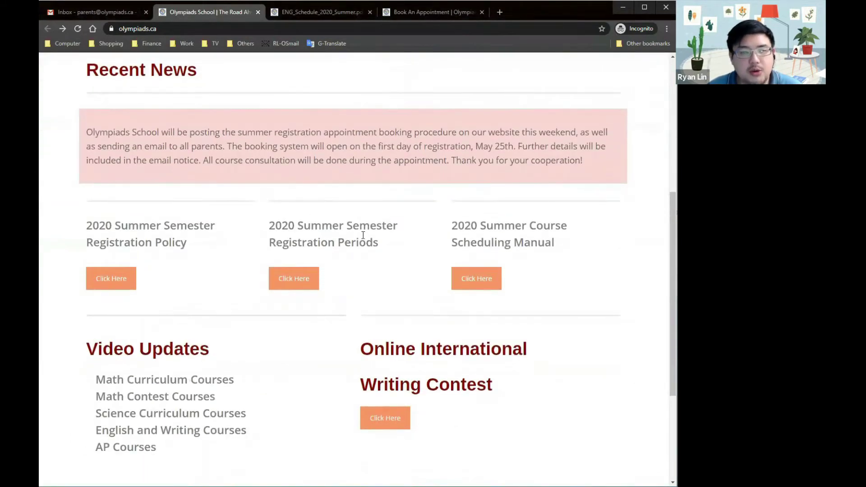
middle_click(306, 283)
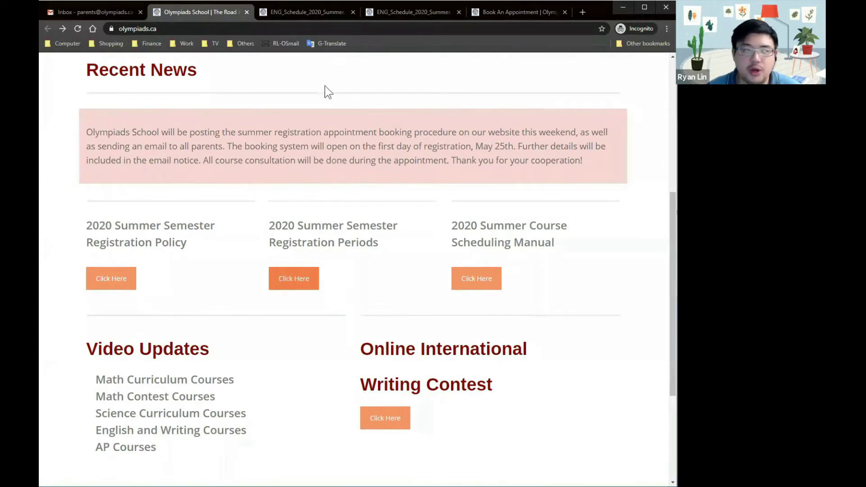
Review the Grade 8 dates in ENG_Schedule_2020_Summer.pdf, then return to the Book An Appointment page
left_click(309, 14)
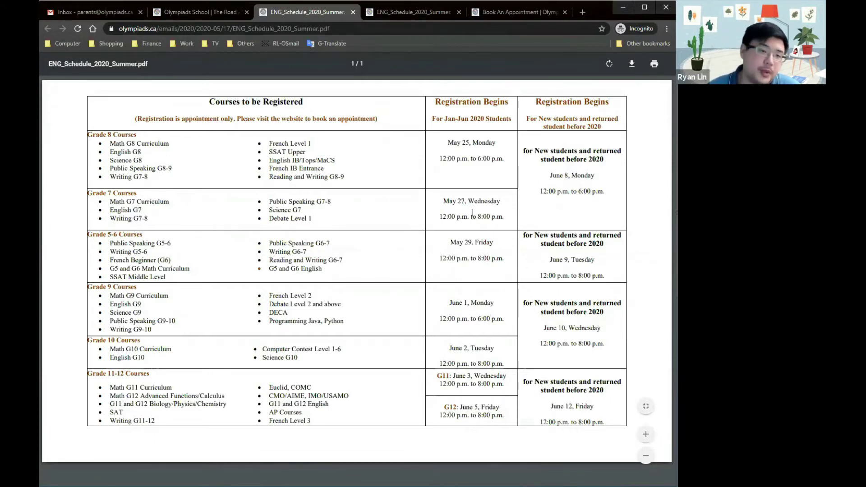
left_click(491, 8)
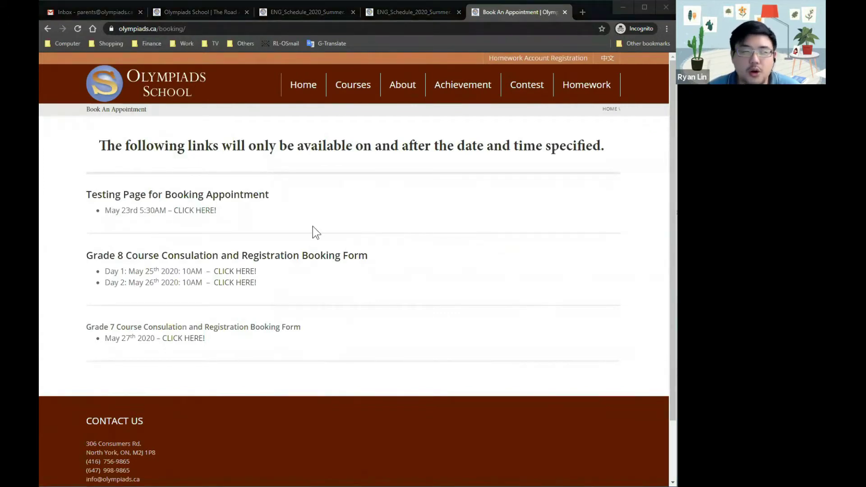
left_click(433, 182)
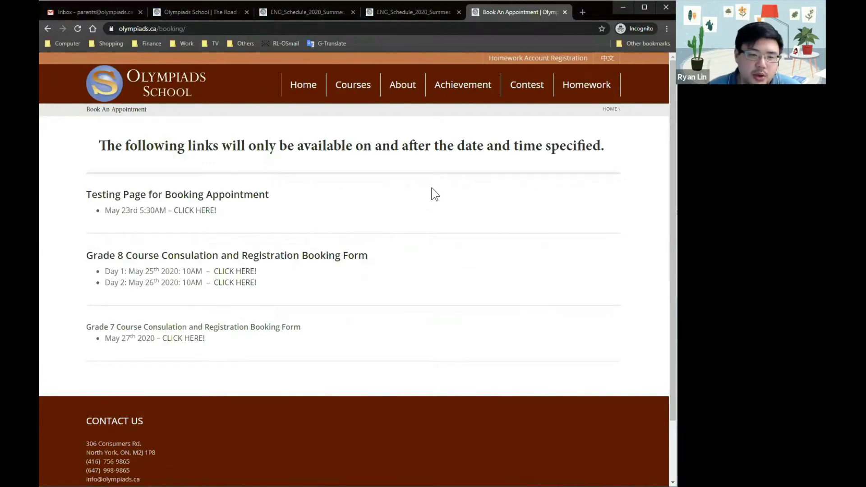
left_click(218, 15)
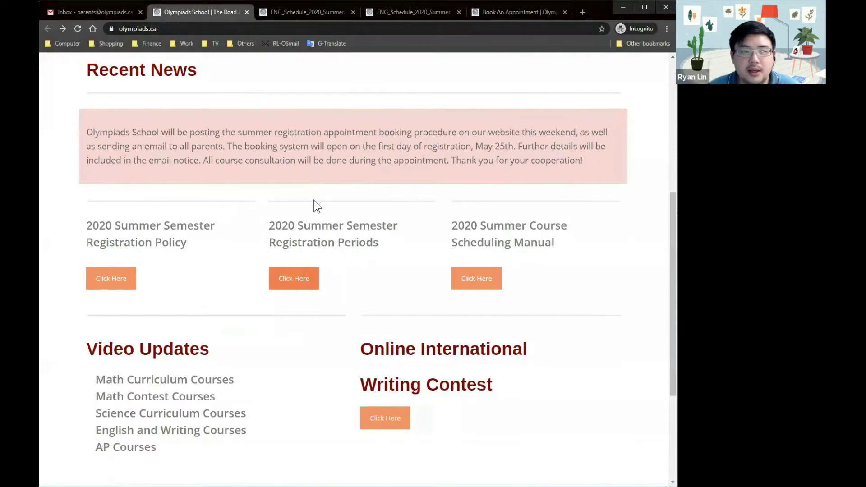
scroll(313, 205, "up", 4)
scroll(140, 162, "up", 2)
scroll(123, 293, "down", 2)
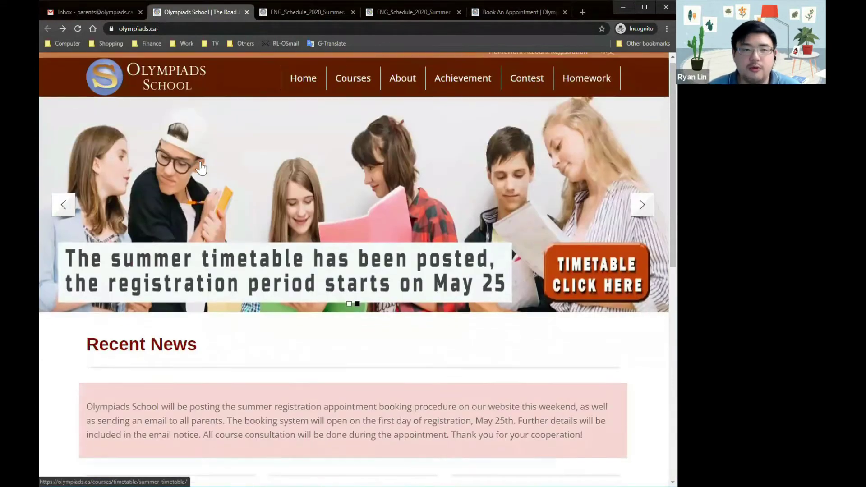
left_click(518, 11)
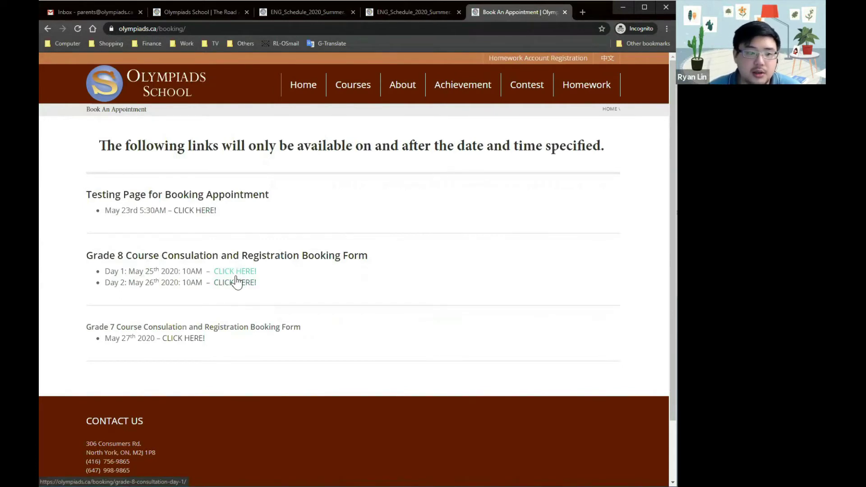
left_click(237, 272)
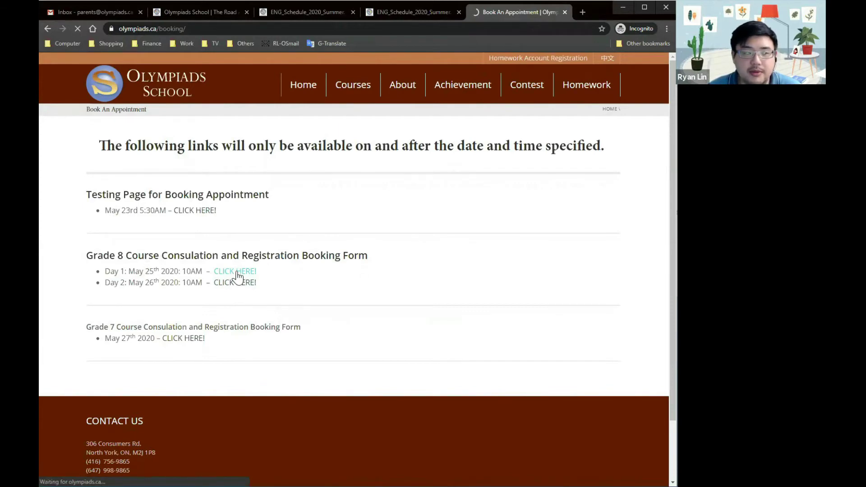
key("alt+Left")
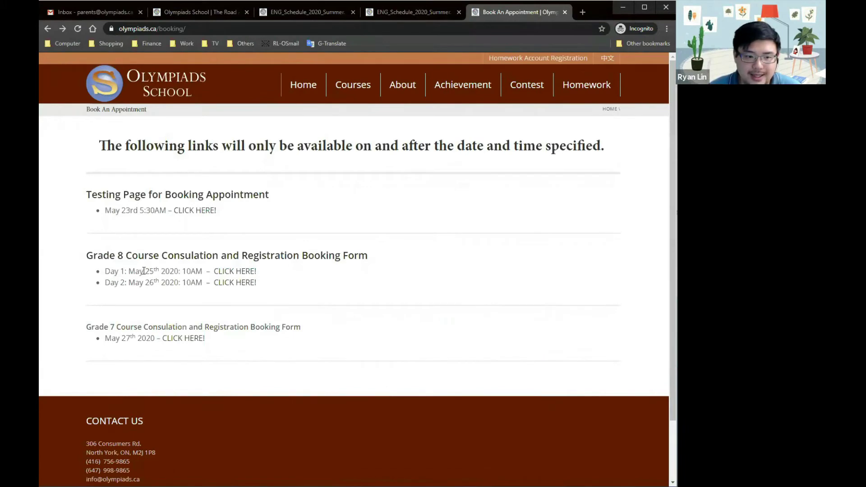
left_click_drag(143, 271, 157, 266)
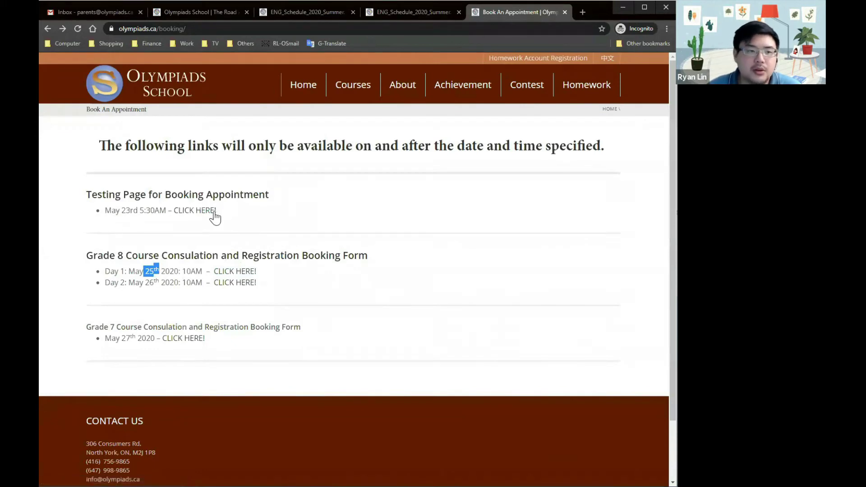
left_click(184, 211)
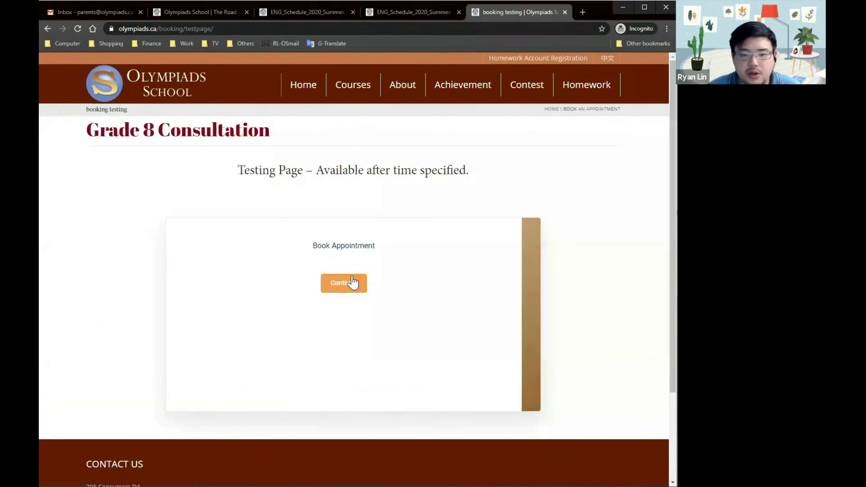
left_click(353, 283)
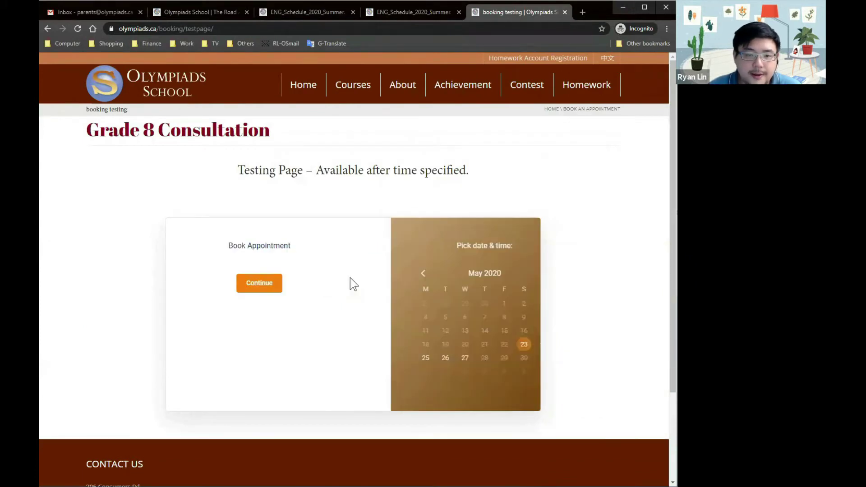
scroll(487, 259, "down", 1)
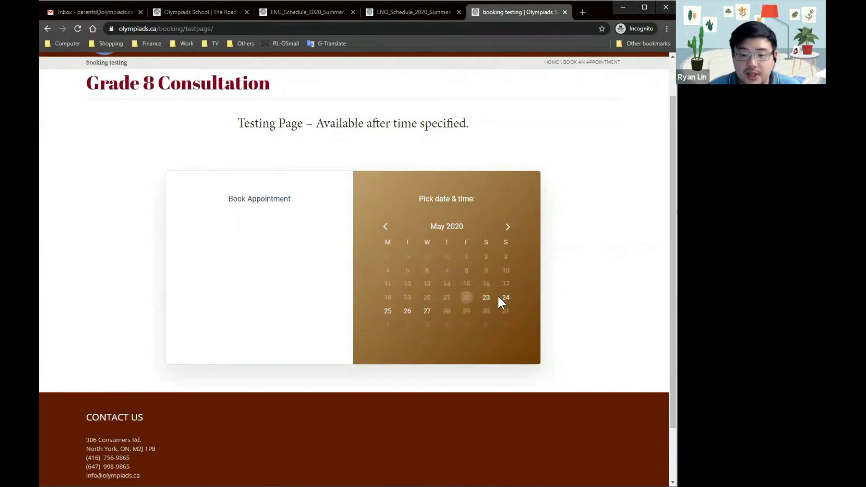
left_click(486, 297)
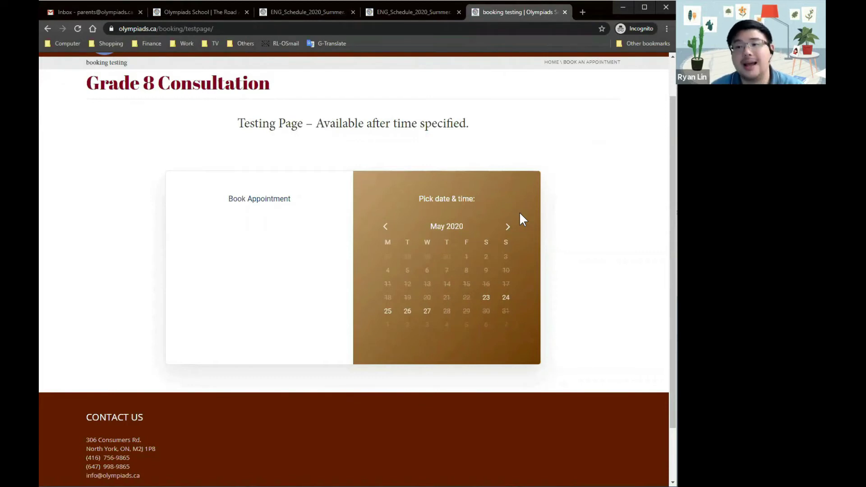
key("alt+Left")
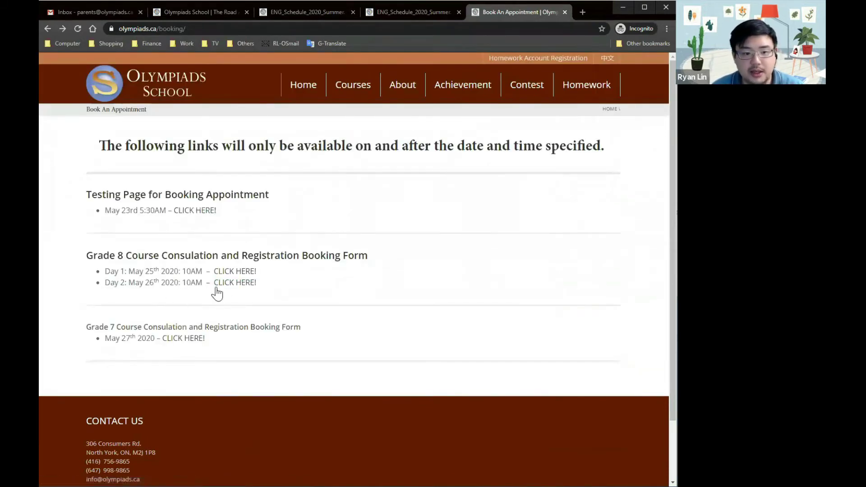
Open the Grade 8 Day 2 booking form and start booking to show the calendar
left_click(252, 288)
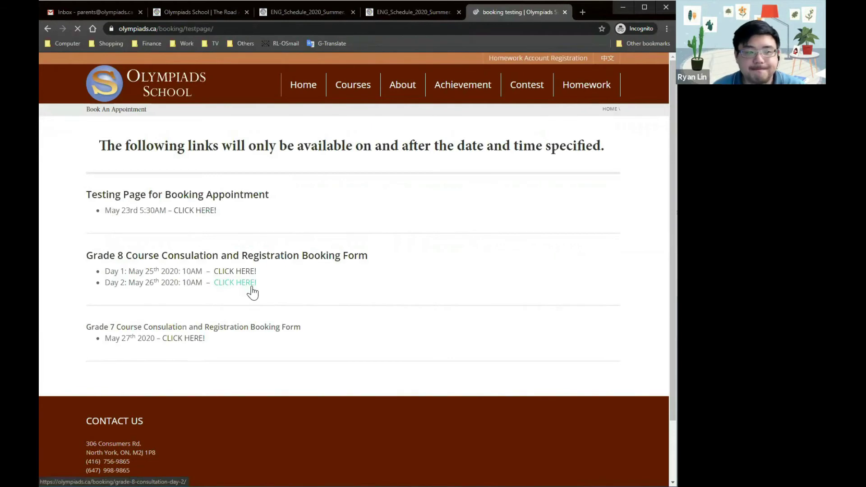
scroll(347, 271, "down", 1)
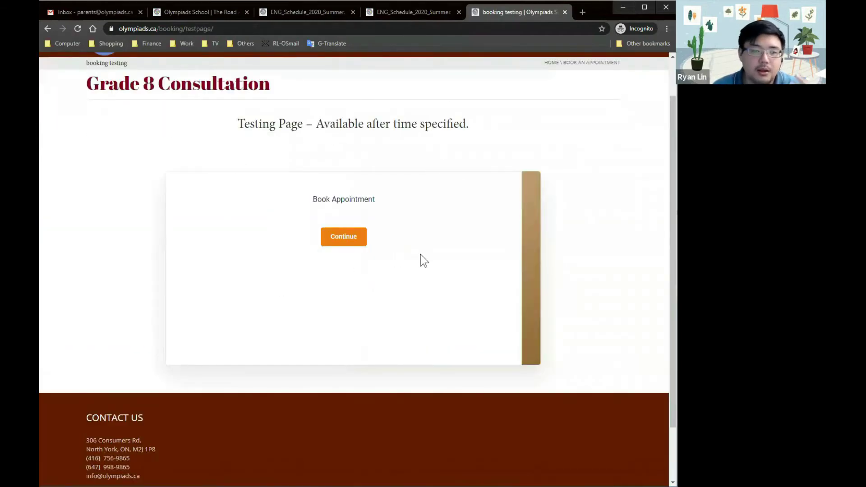
left_click(359, 245)
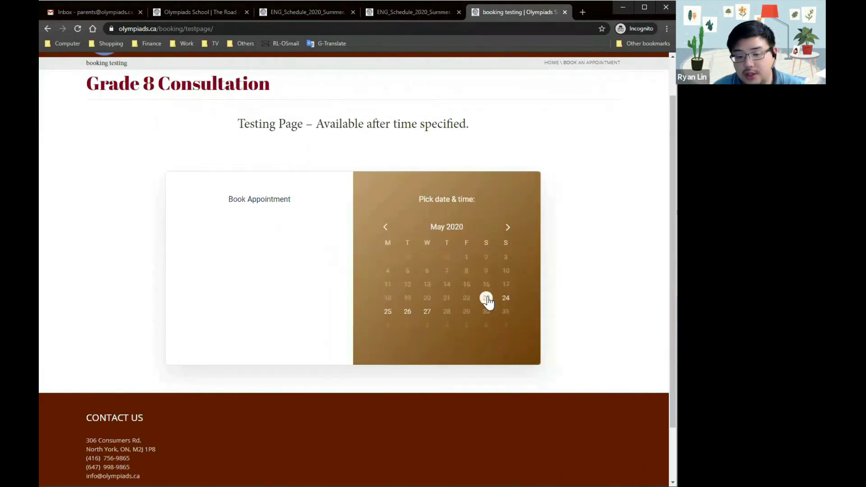
Choose May 23 with the 11:00 am - 11:30 am slot and continue to the details form
left_click(487, 298)
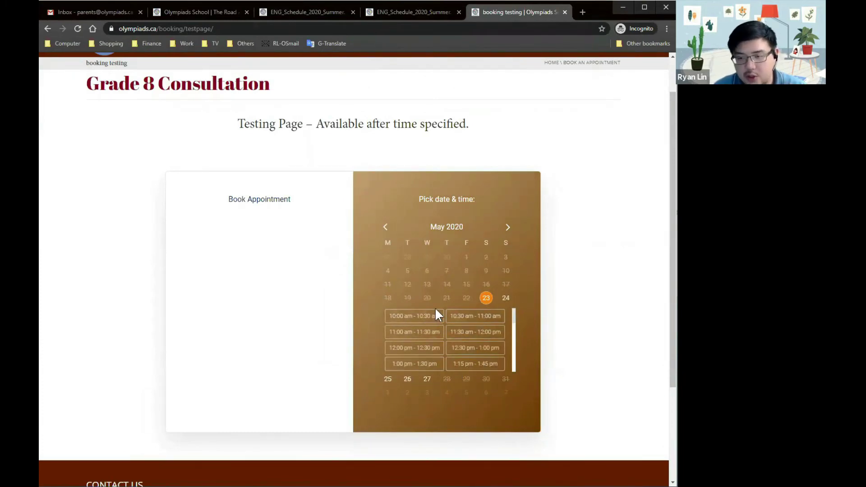
scroll(433, 315, "down", 2)
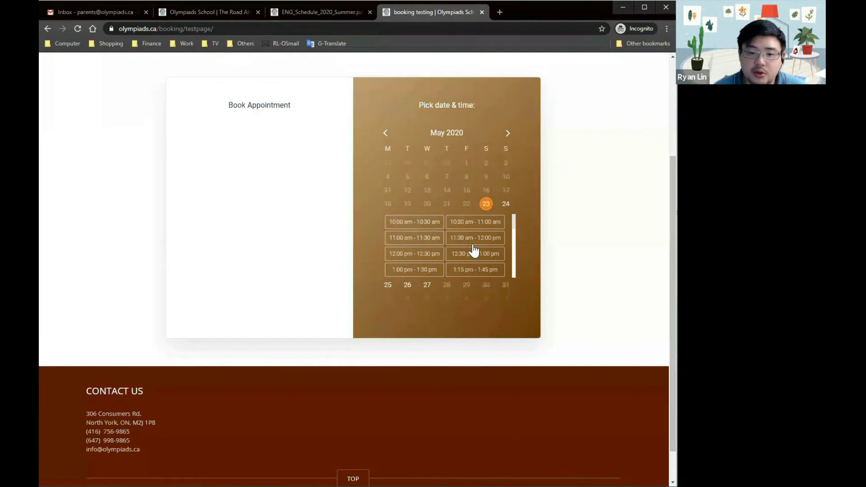
left_click(406, 239)
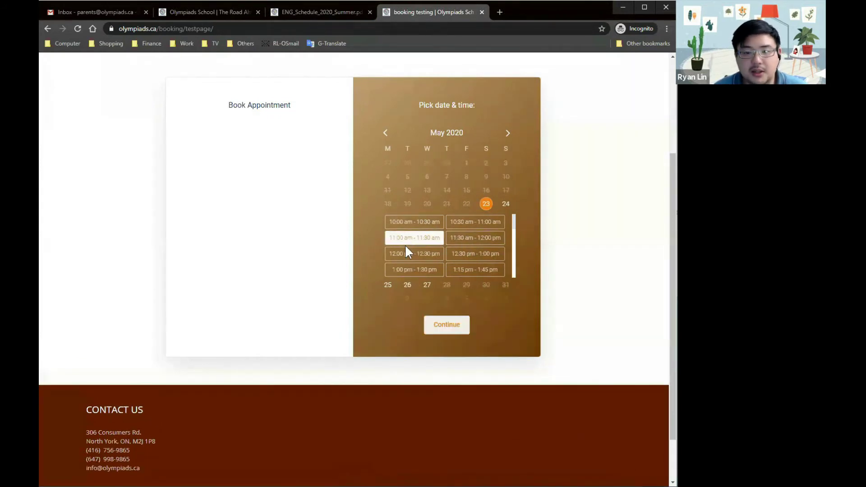
left_click(451, 328)
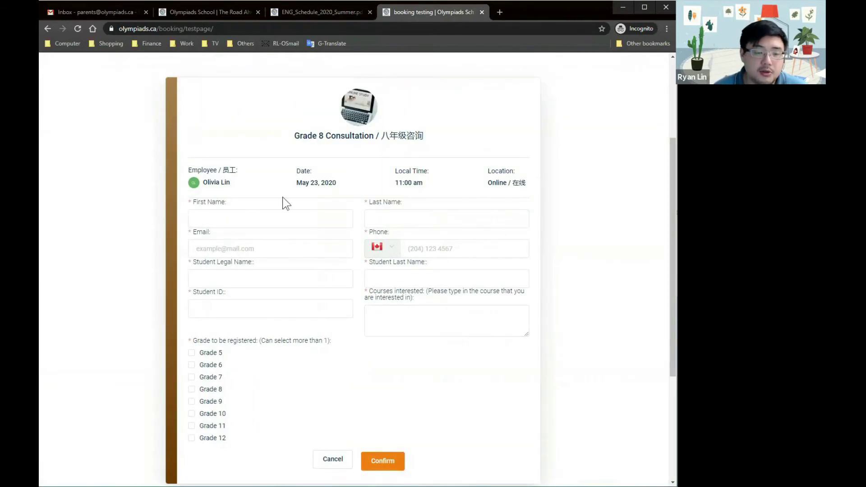
Fill in the parent's name, e-mail address and phone number on the booking form
left_click_drag(233, 186, 249, 181)
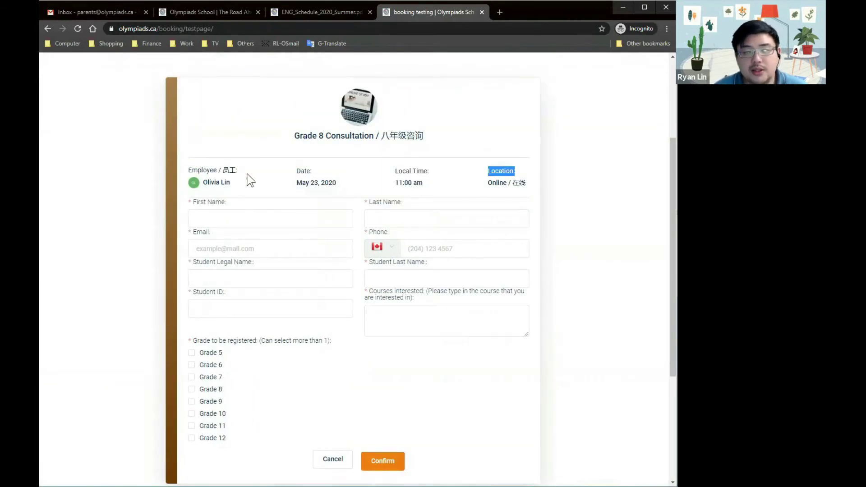
left_click(405, 245)
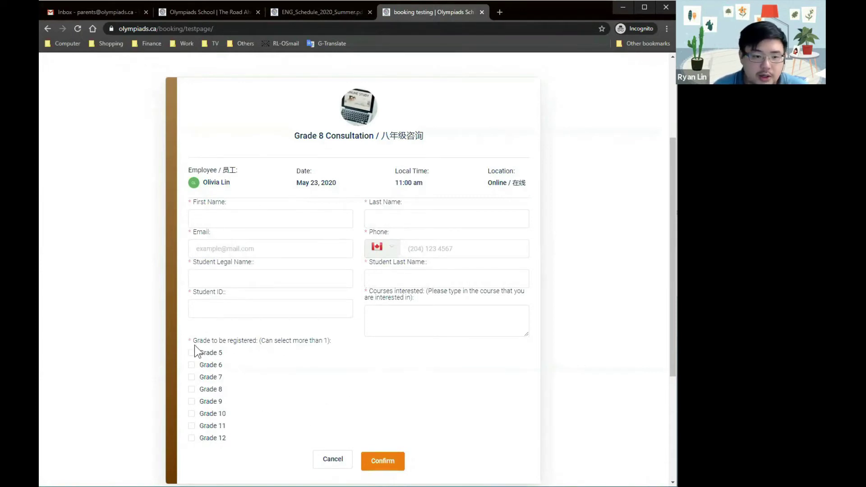
left_click(220, 225)
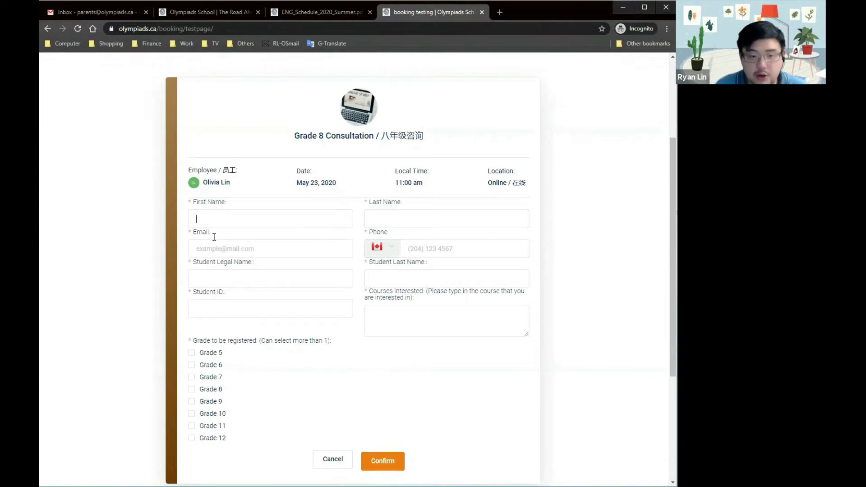
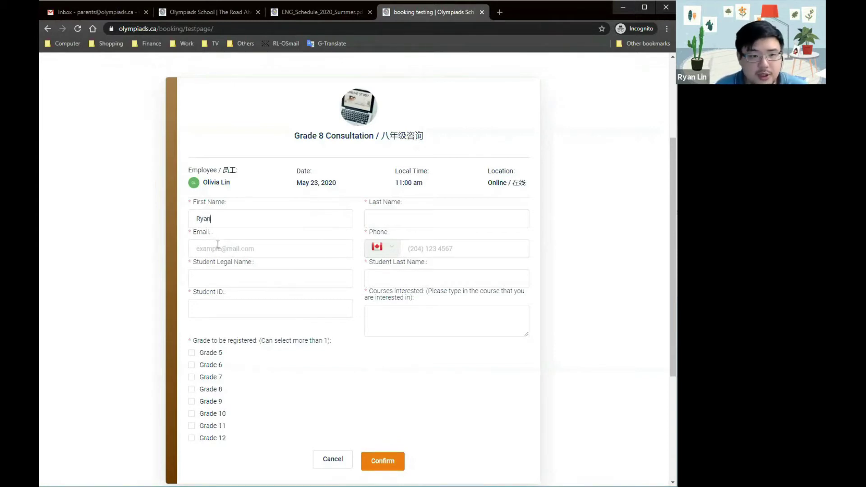
key("Tab")
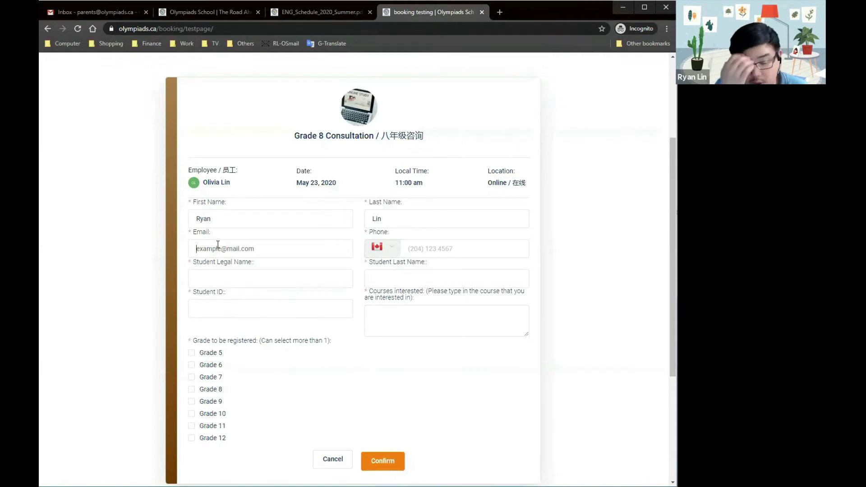
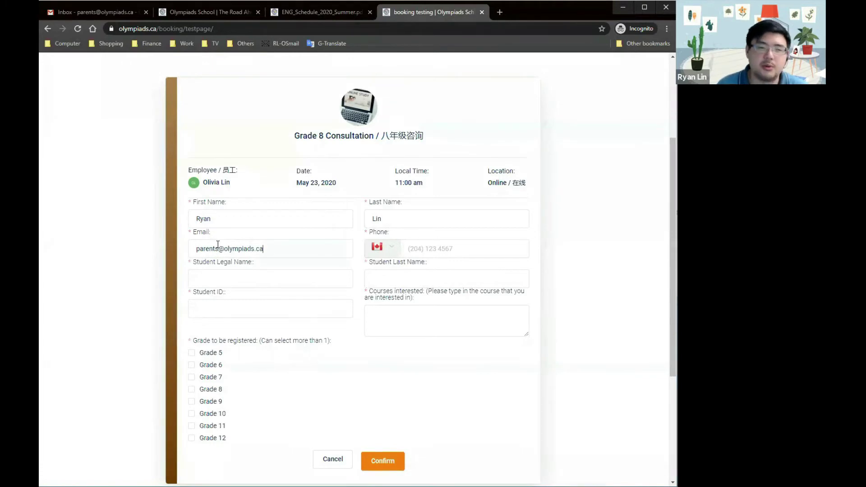
key("Tab")
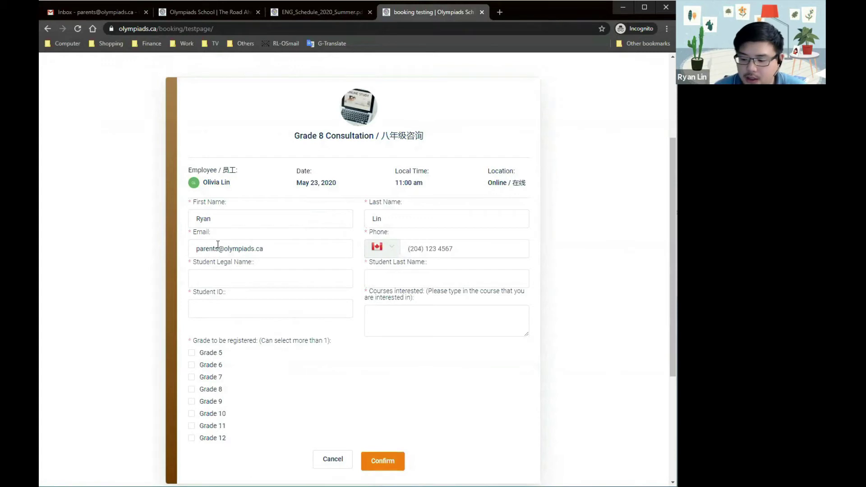
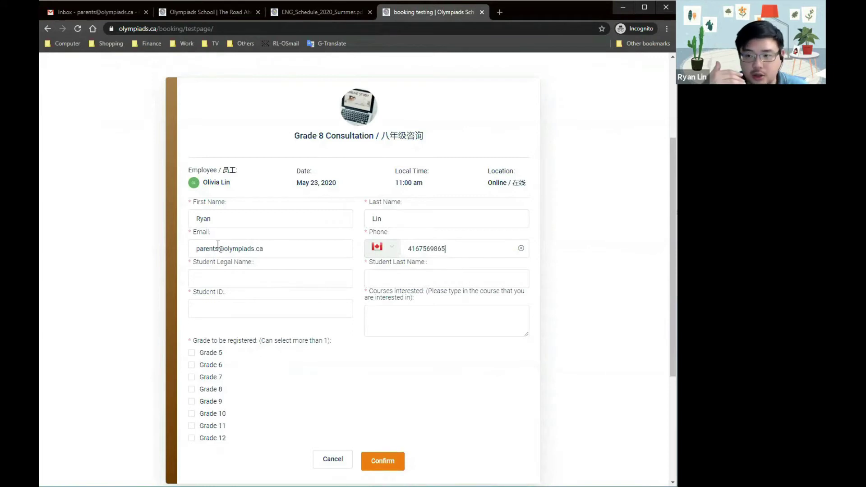
Enter the student's legal name and last name, then return to the Olympiads School home page tab
left_click(218, 245)
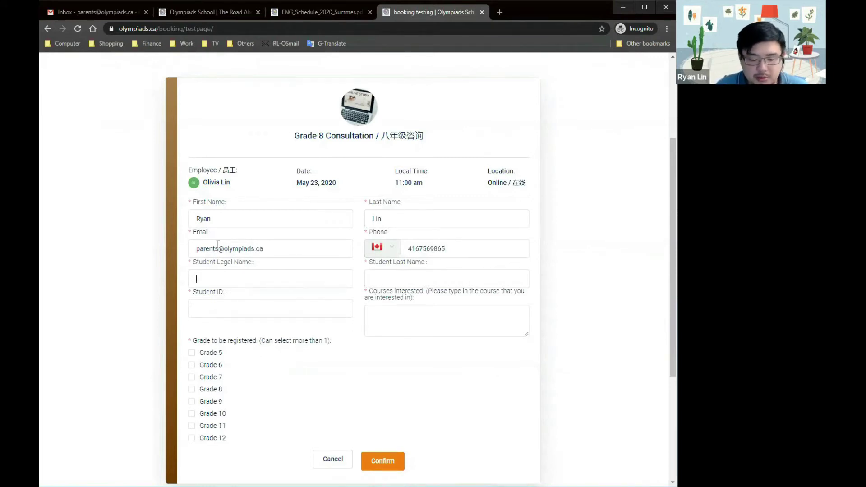
type("stendu")
key("BackSpace")
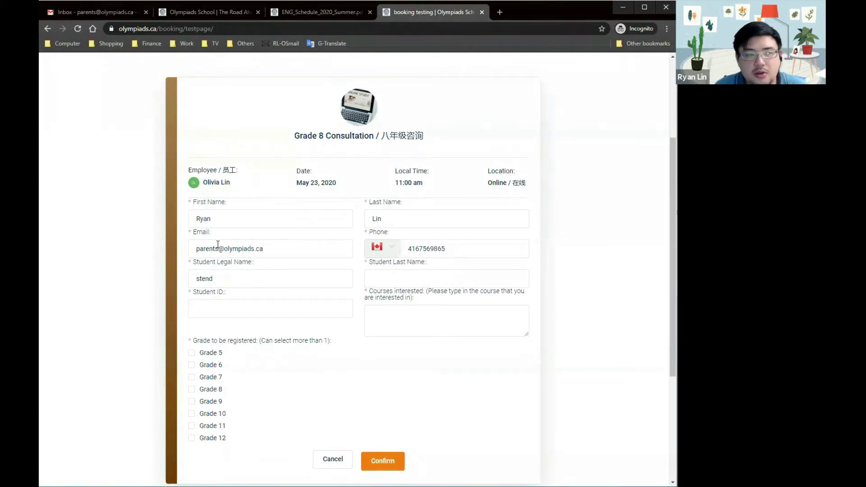
key("BackSpace")
key("BackSpace")
key("BackSpace")
type("udents")
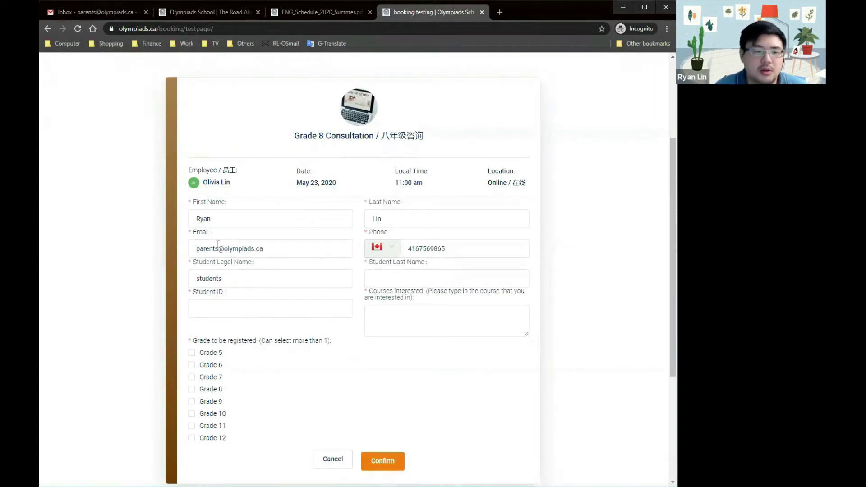
key("Tab")
type("students")
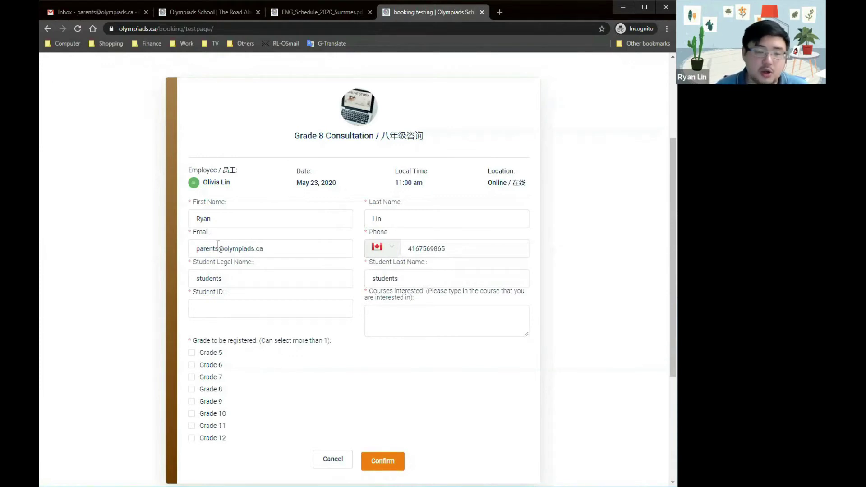
left_click(214, 17)
scroll(199, 191, "up", 6)
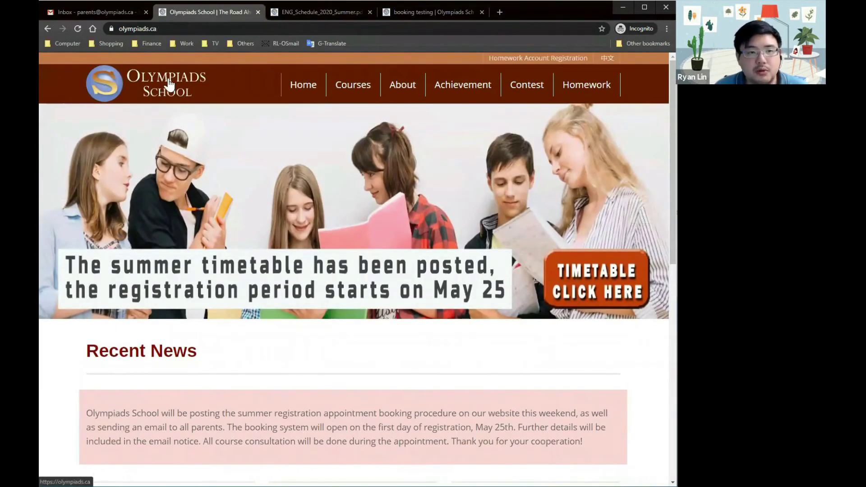
Log in to Homework with the saved parent account and select the Student ID number
left_click(262, 201)
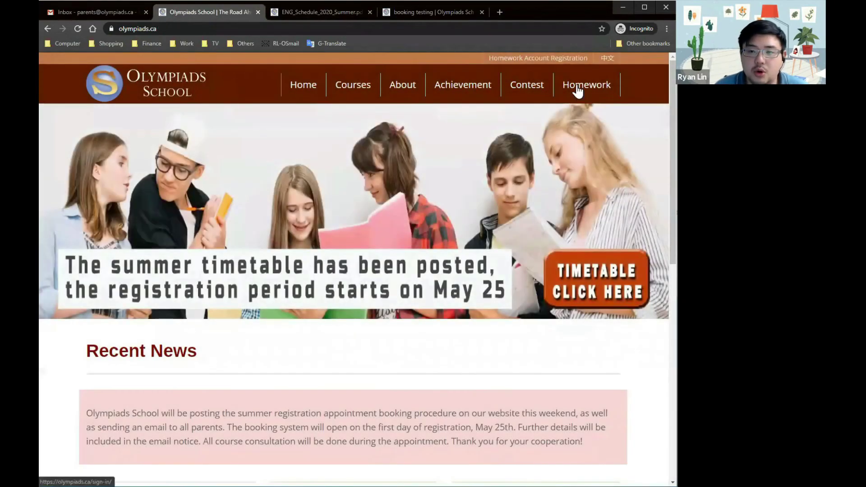
left_click(587, 87)
left_click(258, 172)
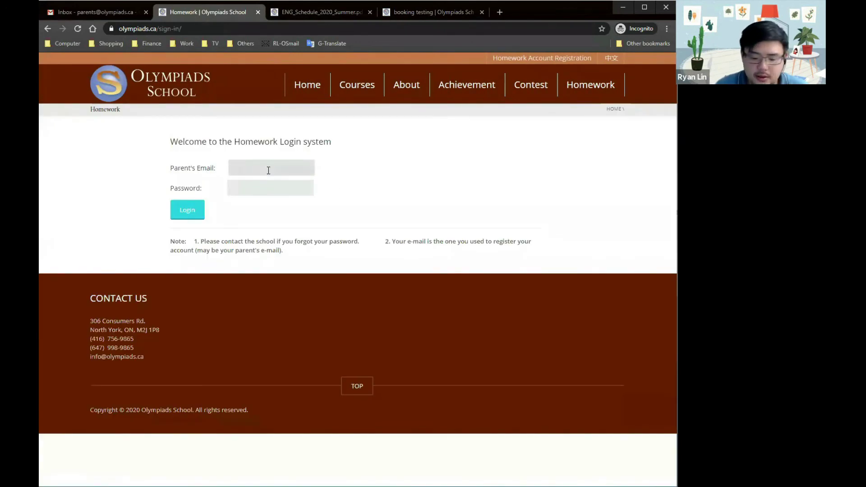
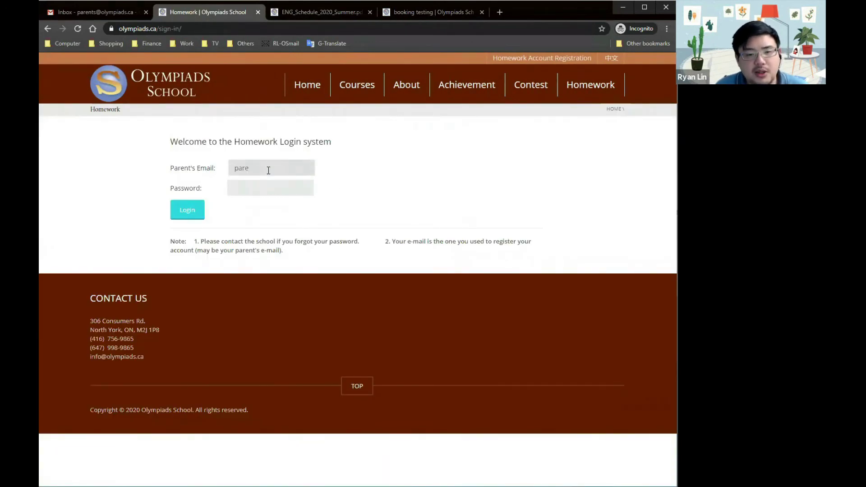
left_click(271, 185)
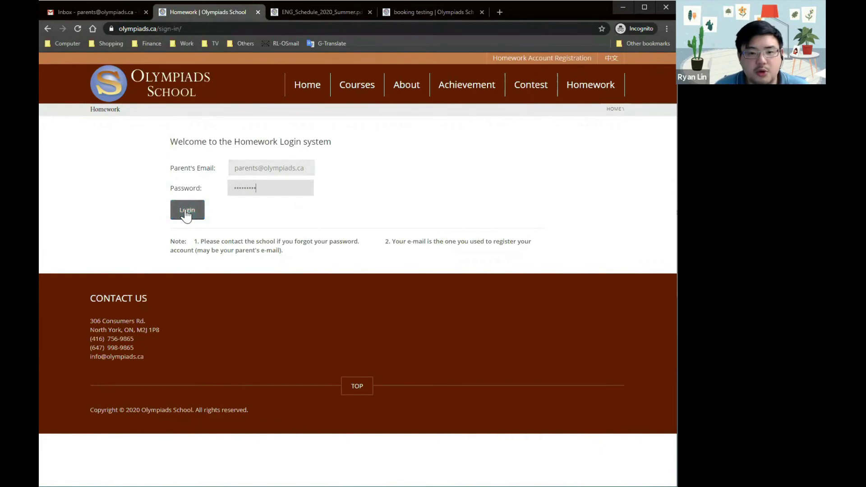
left_click(187, 215)
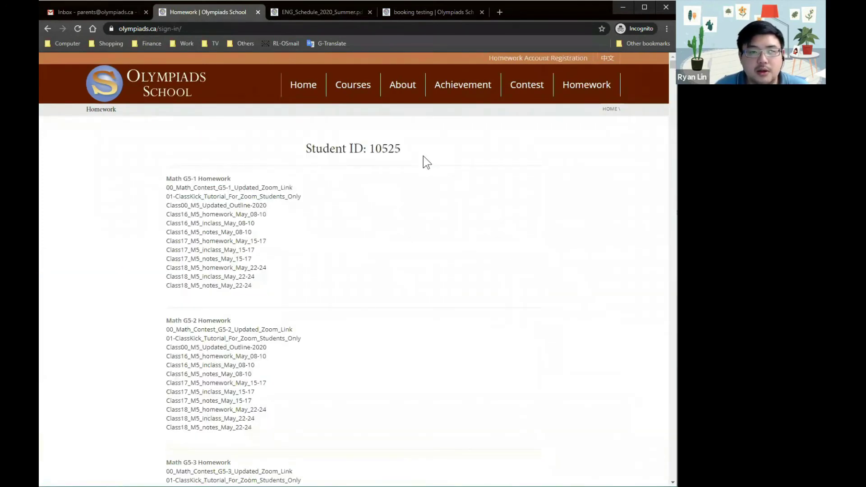
left_click_drag(400, 153, 371, 158)
key("ctrl+c")
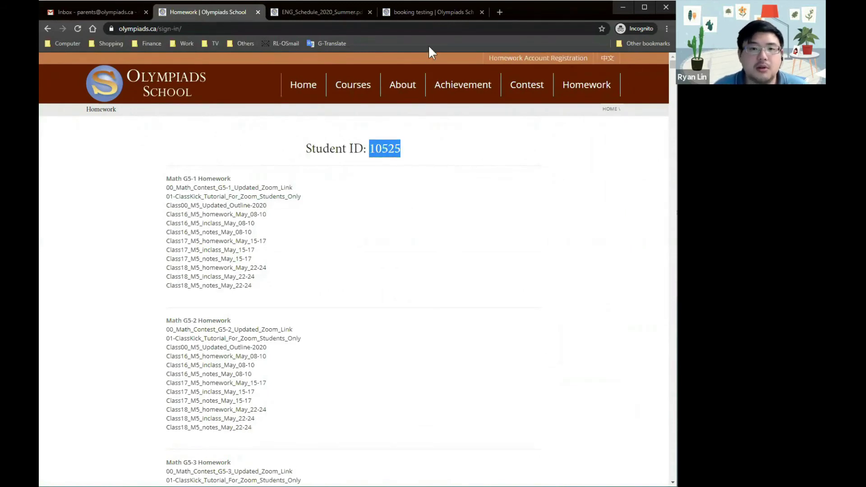
left_click(437, 14)
Paste the student ID and enter 'Math G8 Science G8' as the courses of interest
left_click(338, 308)
key("ctrl+v")
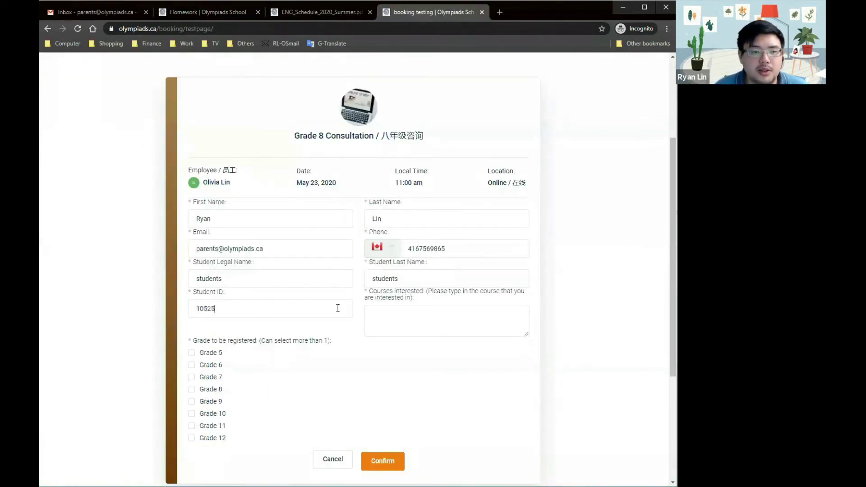
left_click(406, 322)
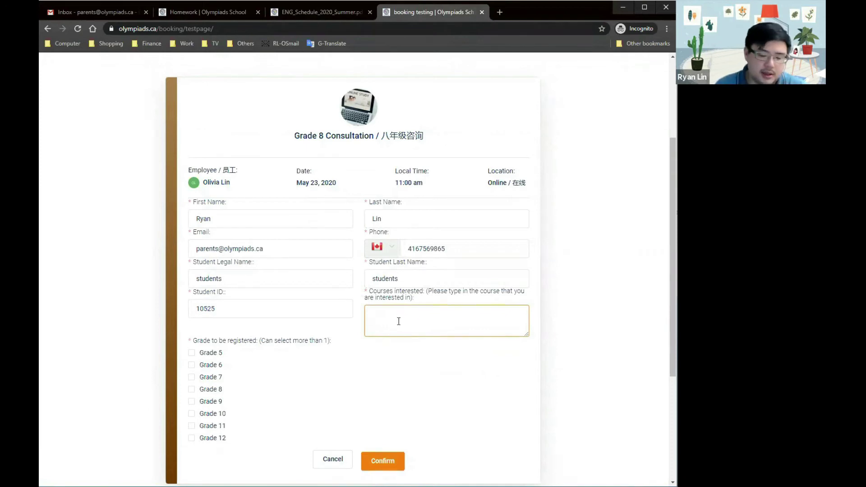
type("Math G8 ")
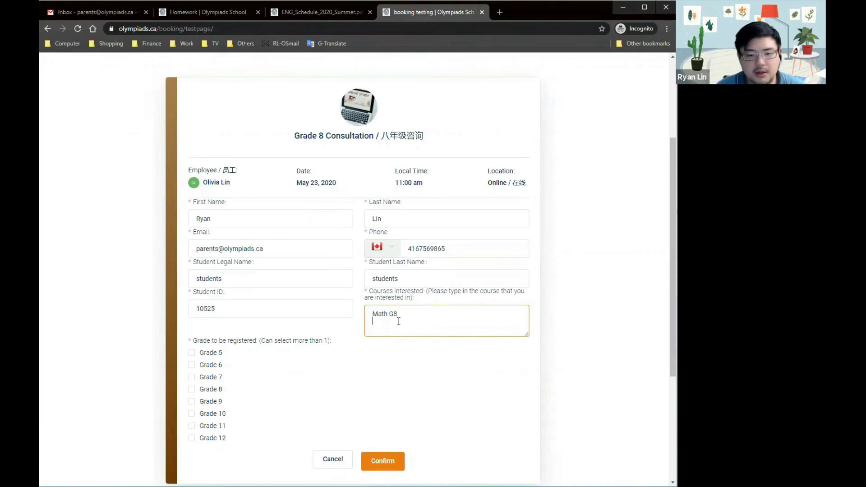
type("Science G8")
scroll(218, 267, "down", 2)
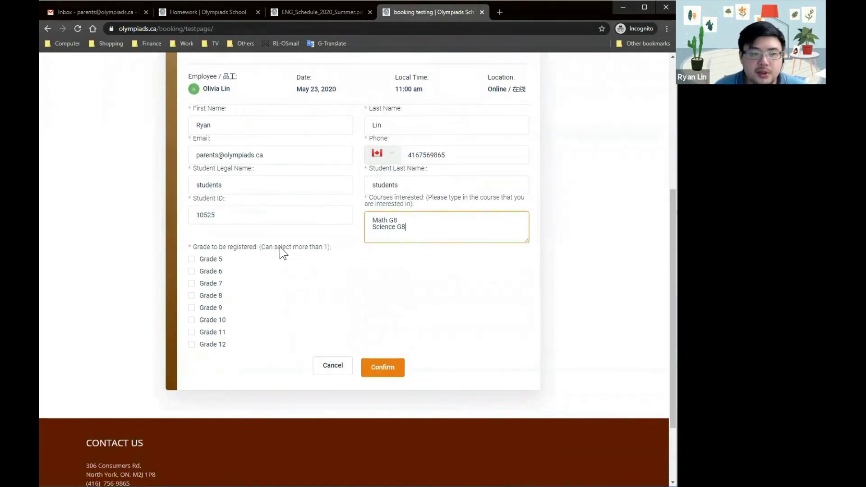
scroll(301, 294, "up", 2)
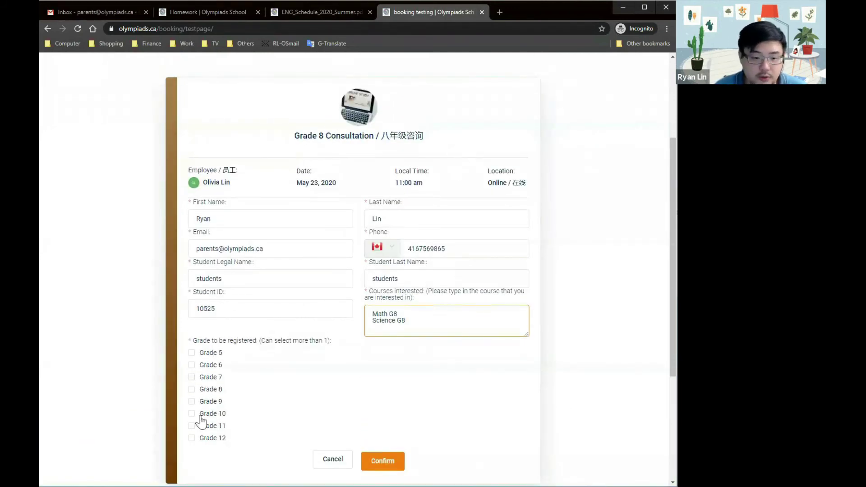
Tick Grade 8, Grade 6 and Grade 5, then confirm the consultation booking
left_click(192, 389)
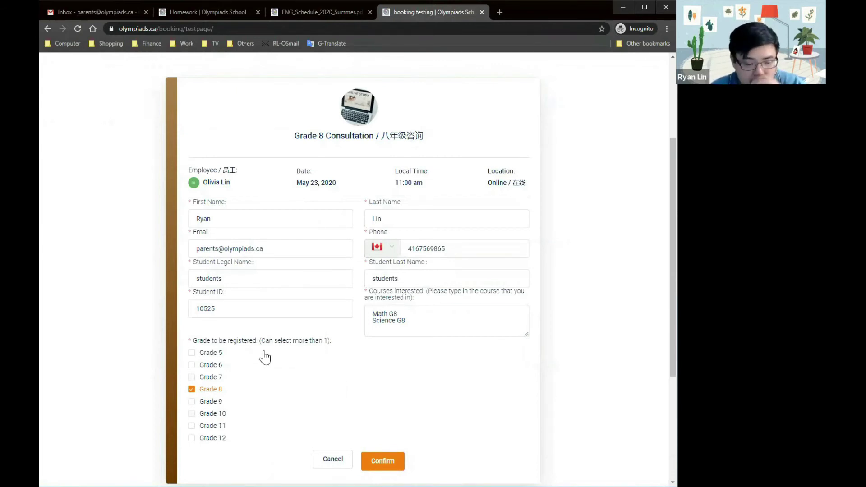
left_click(192, 364)
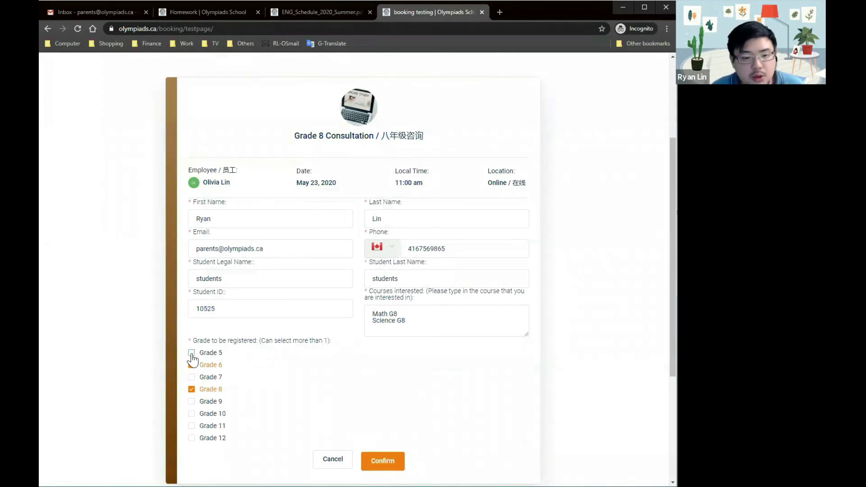
left_click(191, 352)
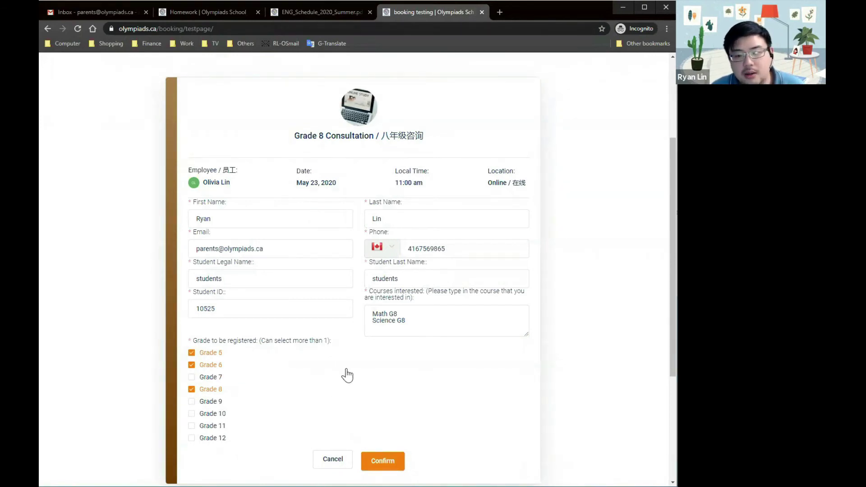
scroll(343, 377, "down", 2)
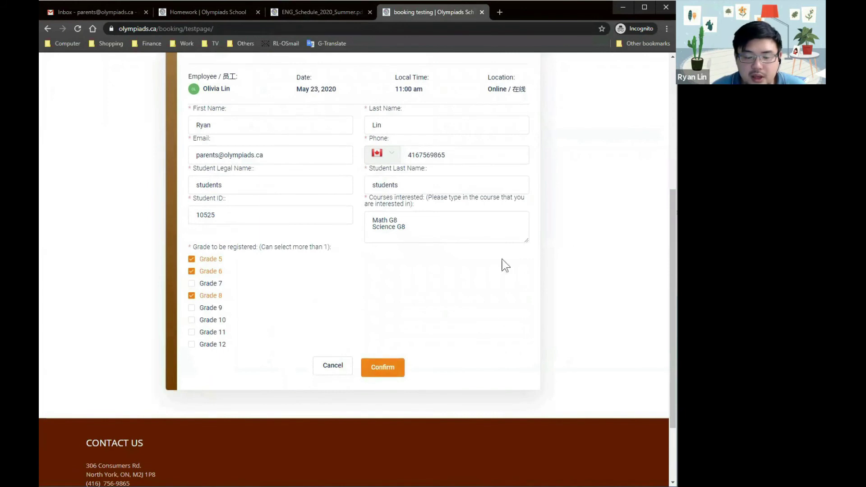
left_click(399, 369)
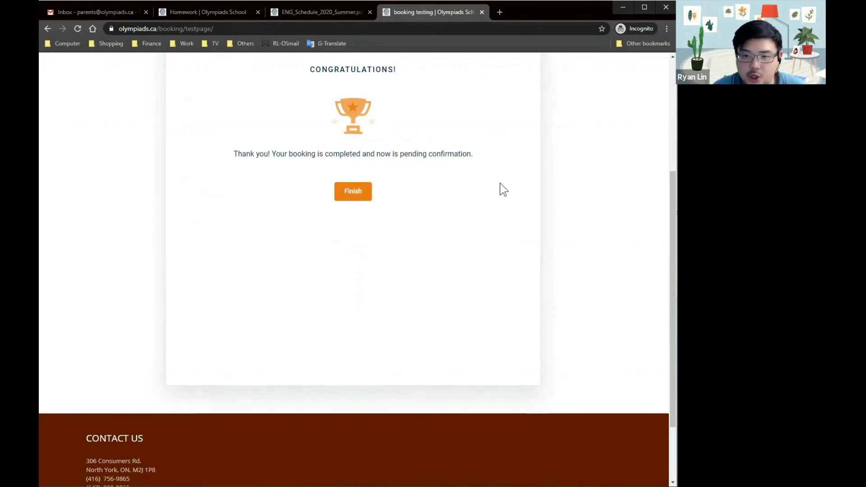
Scroll up to view the Congratulations card confirming the booking is pending confirmation
scroll(504, 210, "up", 1)
scroll(505, 210, "up", 1)
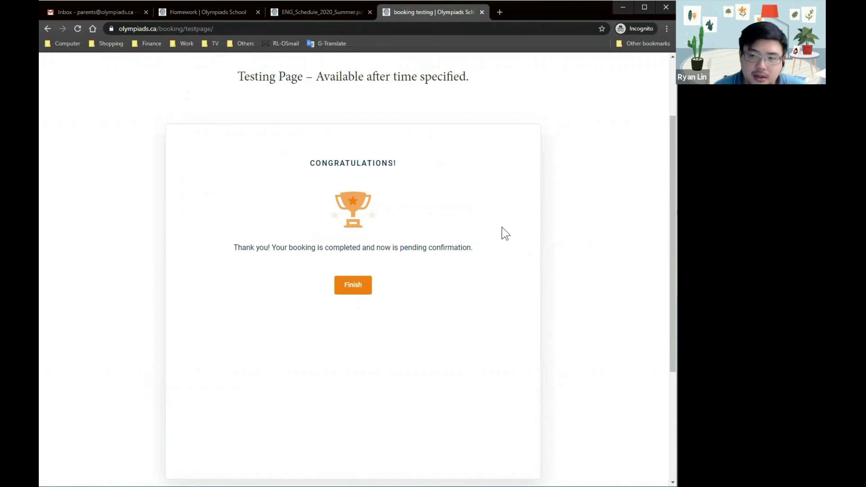
Refresh the Gmail inbox and open the Grade 8 Consultation Appointment Pending email
left_click(118, 16)
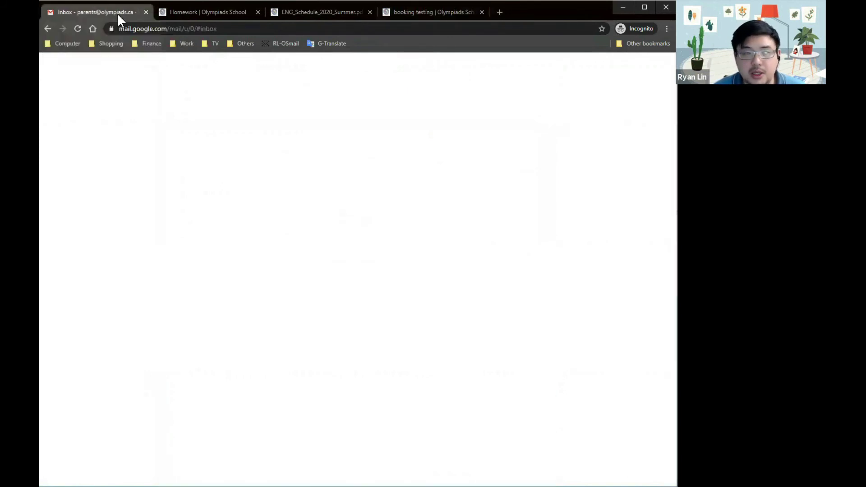
left_click(79, 29)
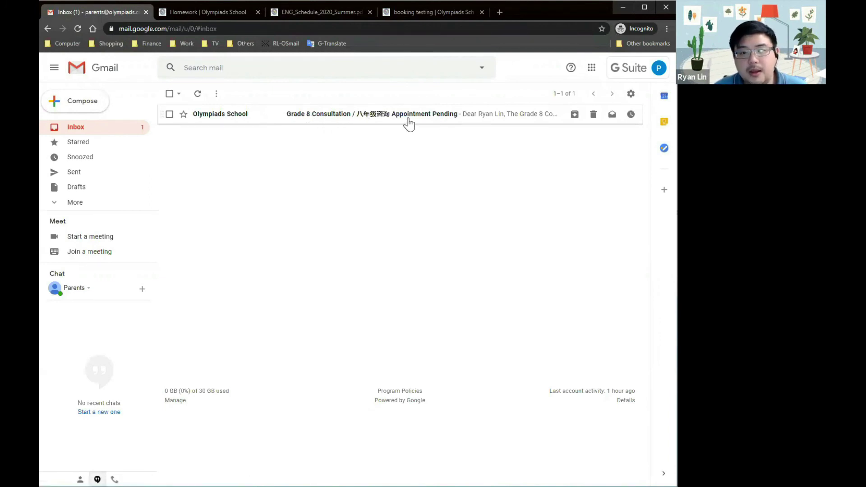
left_click(505, 118)
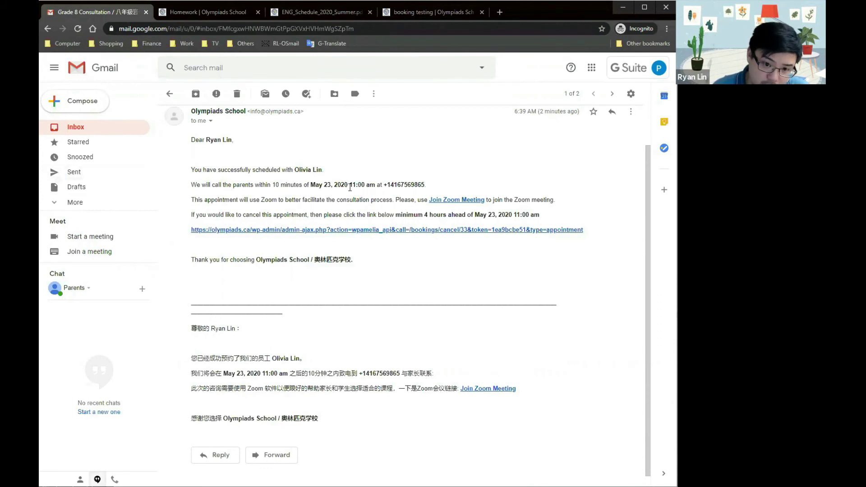
Review the email's 4-hour cancellation notice, cancel the appointment via its link, and return to the inbox
double_click(409, 184)
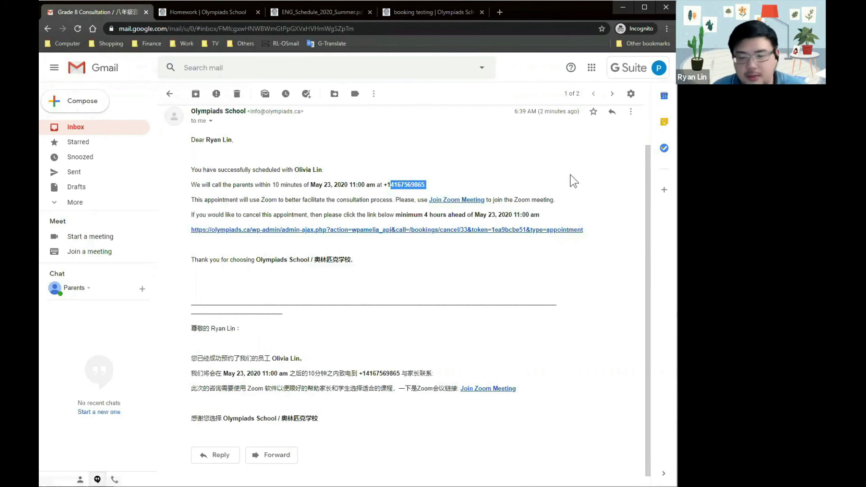
triple_click(449, 262)
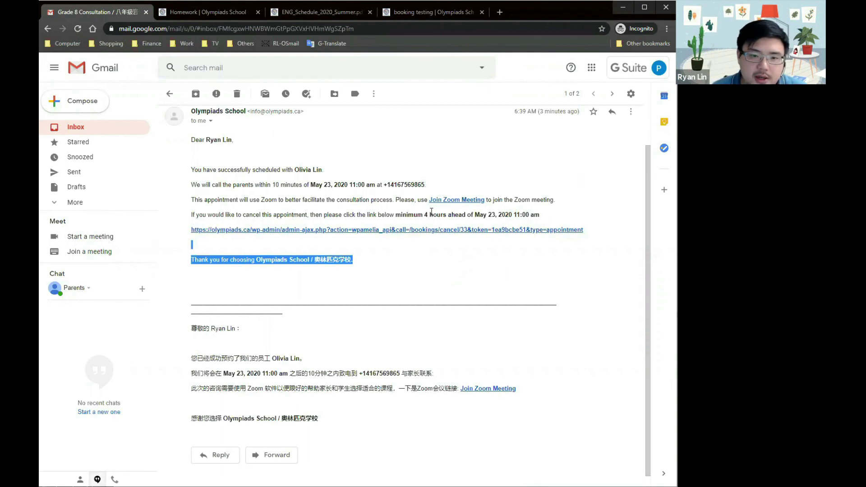
left_click(426, 220)
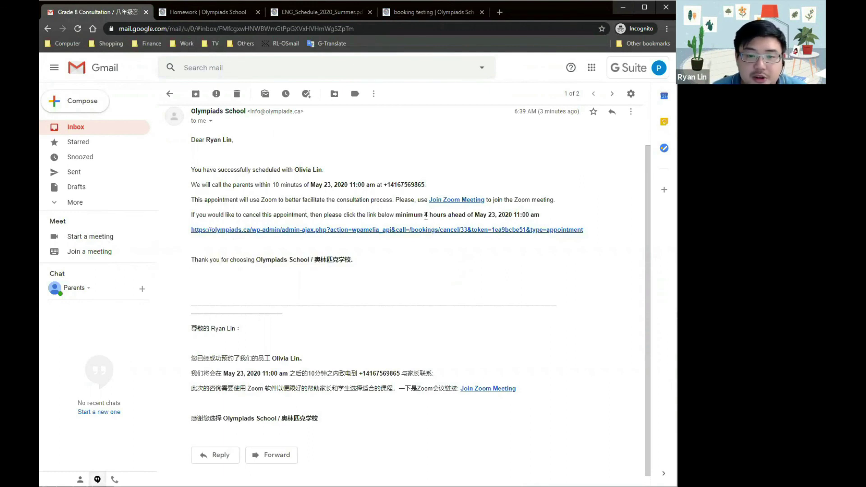
left_click_drag(425, 218, 447, 216)
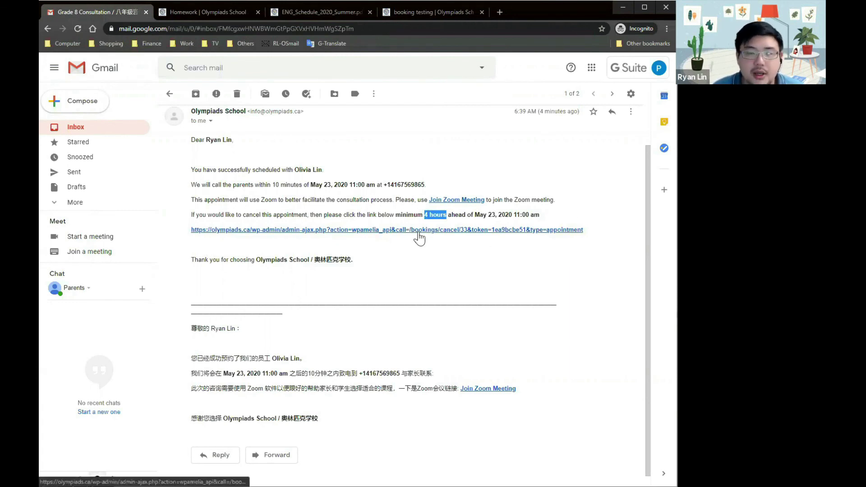
left_click(352, 231)
left_click(83, 131)
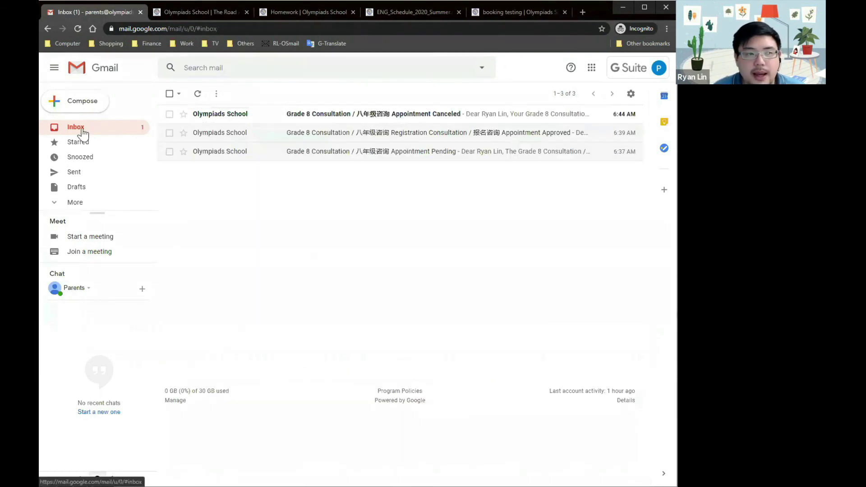